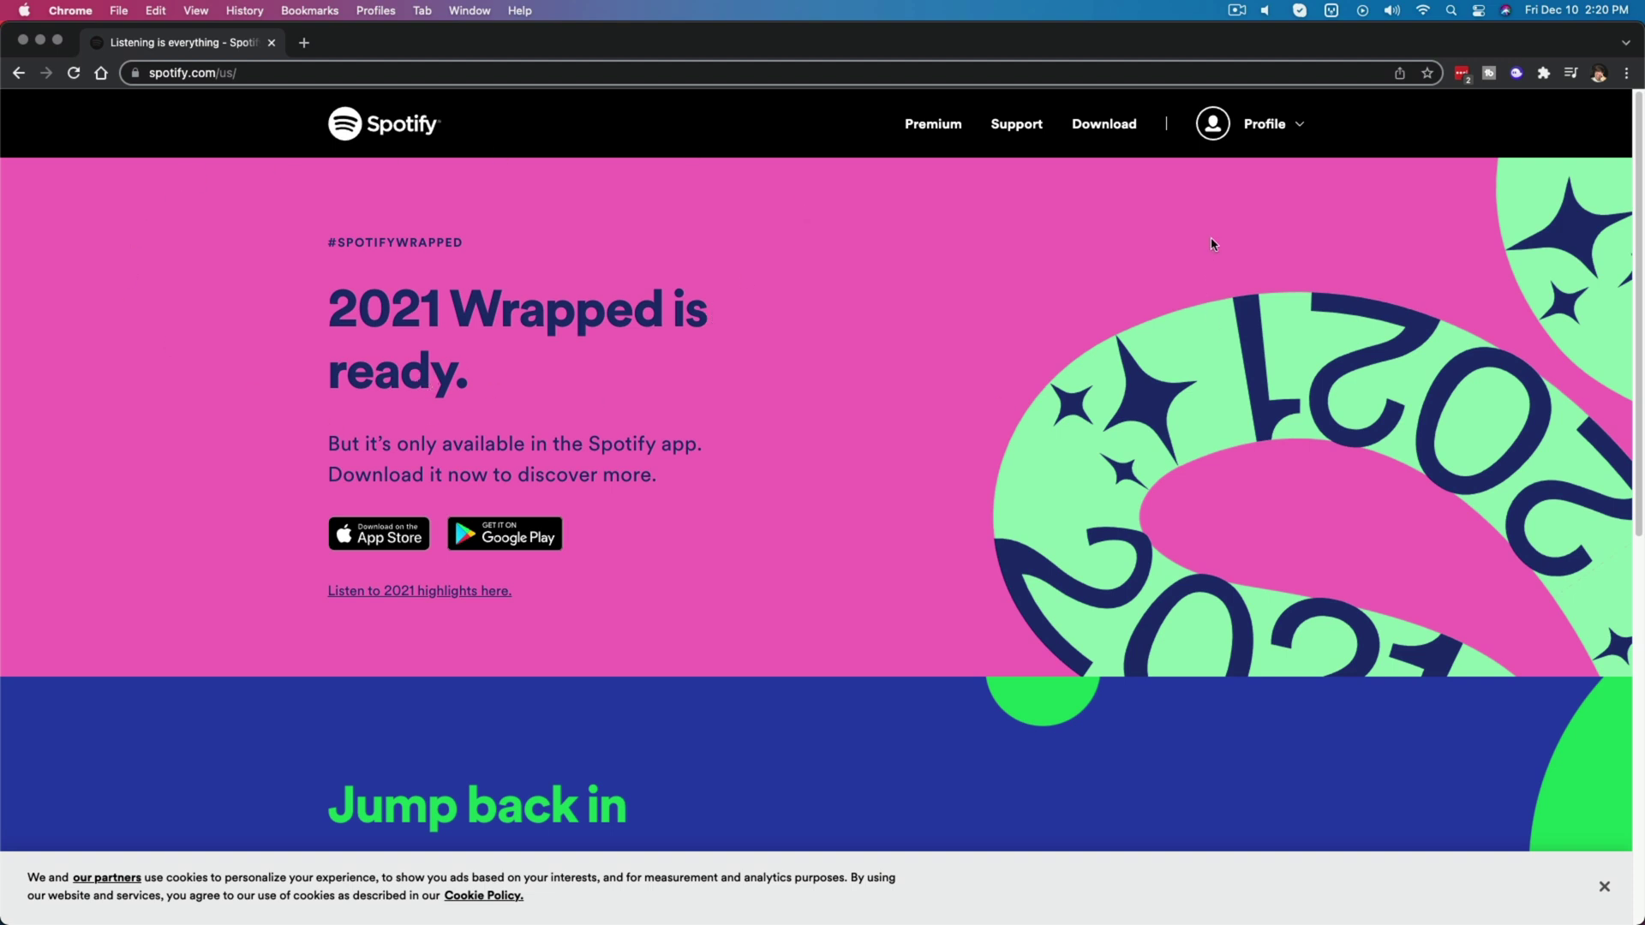
Step: Open the Account page from the profile menu to view the Premium trial plan
click(1266, 124)
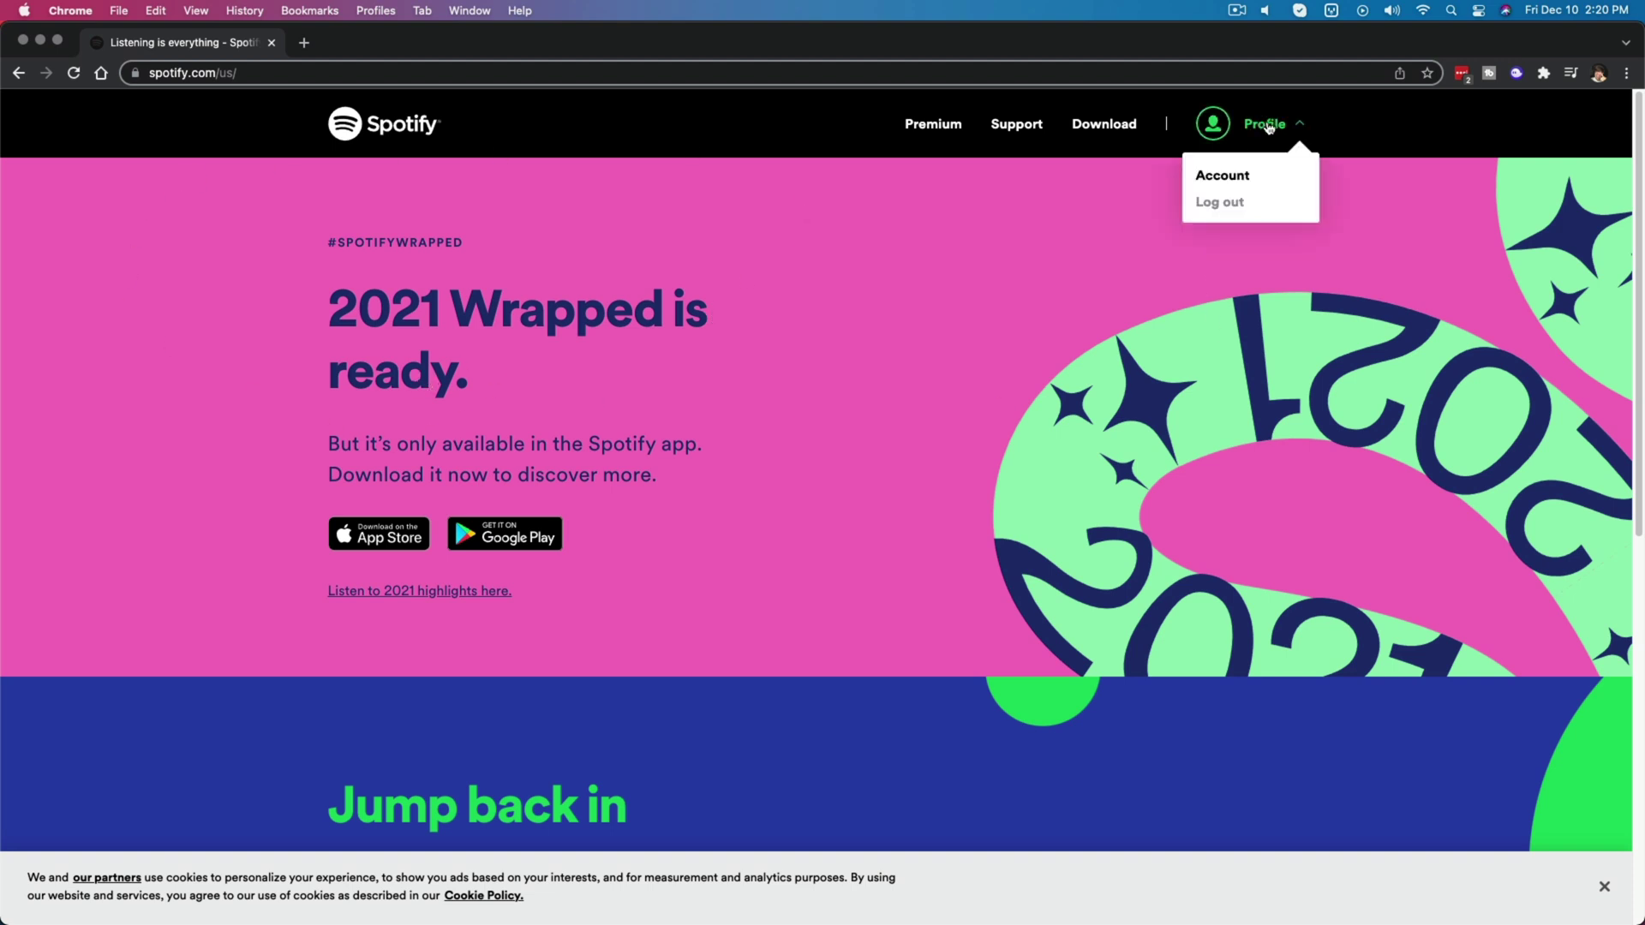
click(1220, 178)
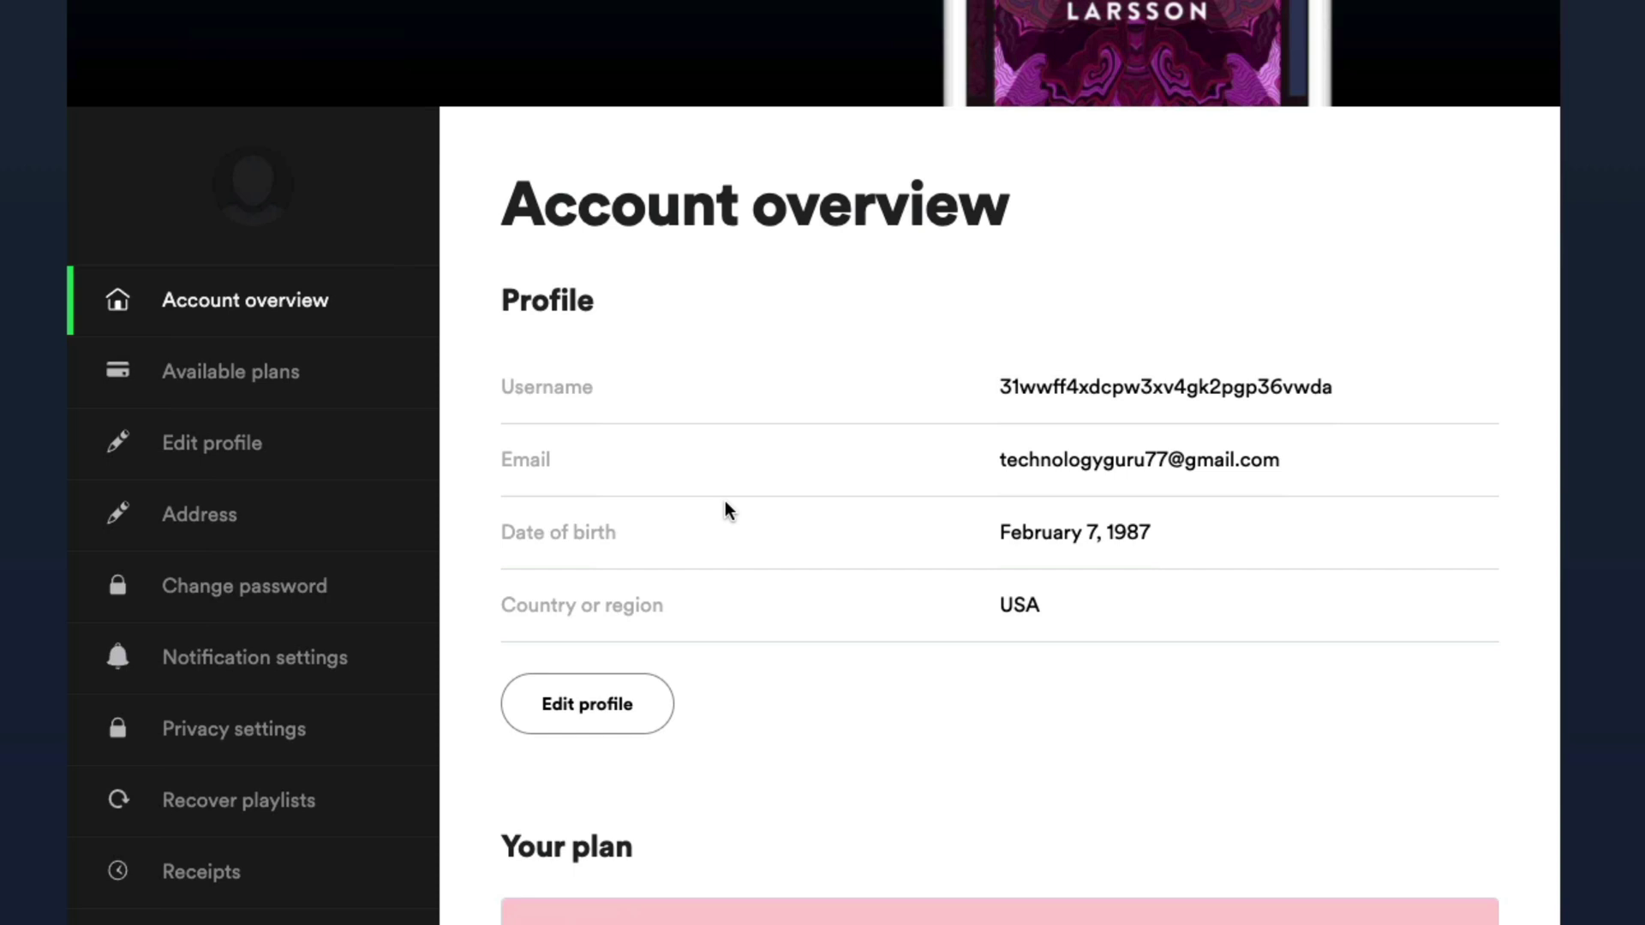
scroll(837, 618, down, 5)
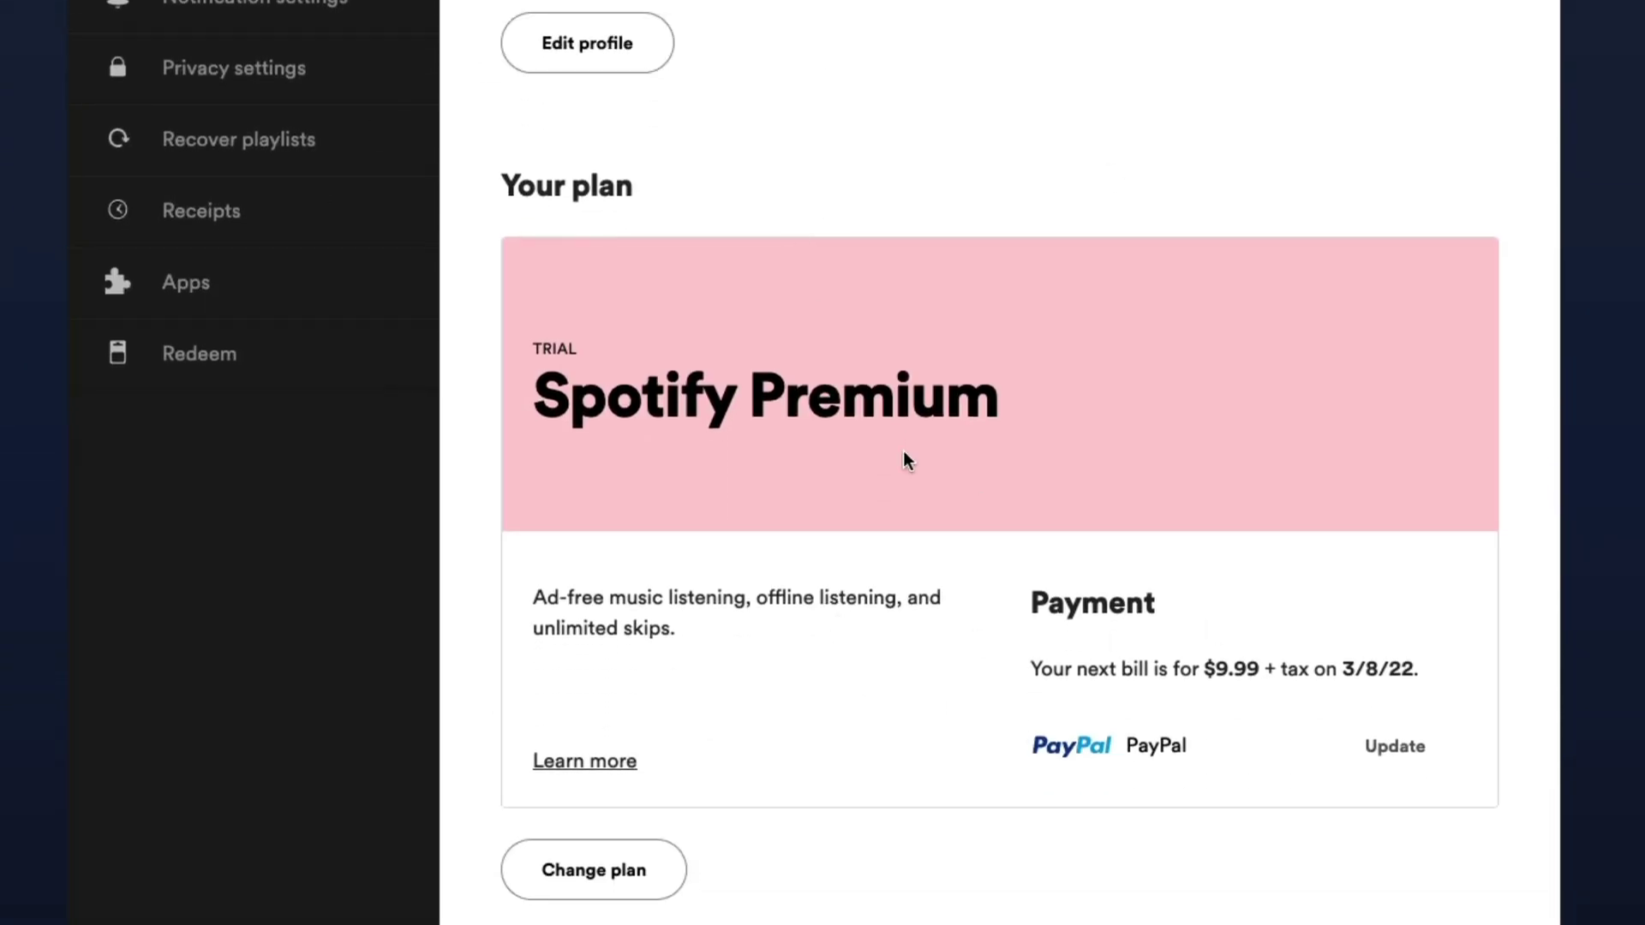
scroll(903, 461, down, 1)
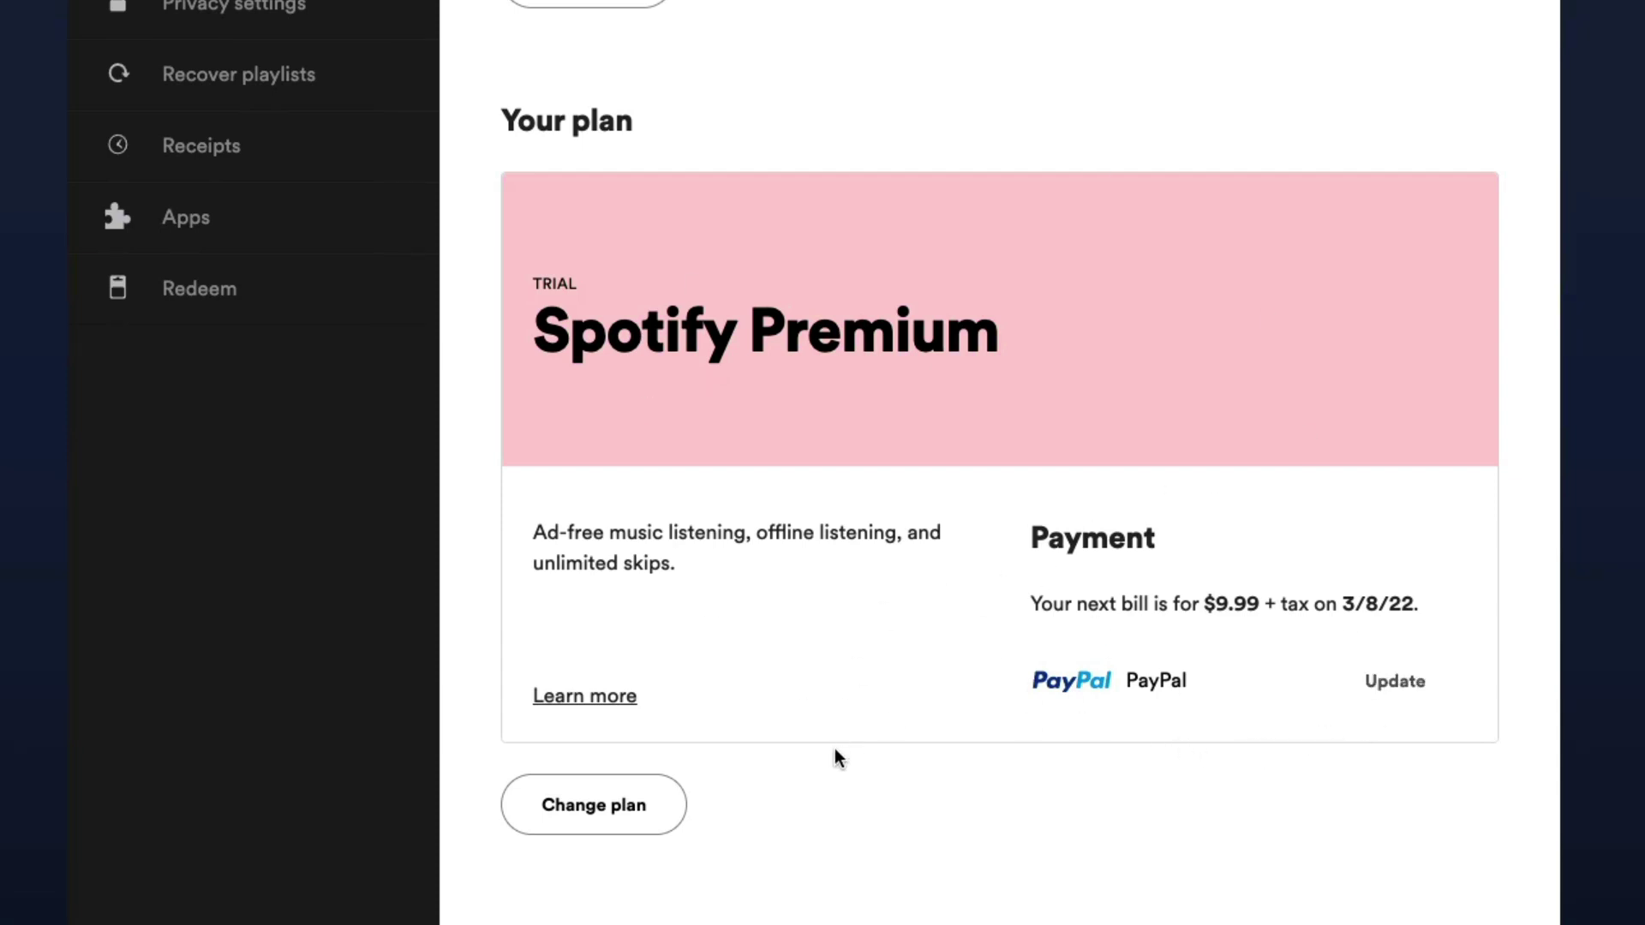
Step: Open Change plan and scroll to the Spotify Free option
click(615, 818)
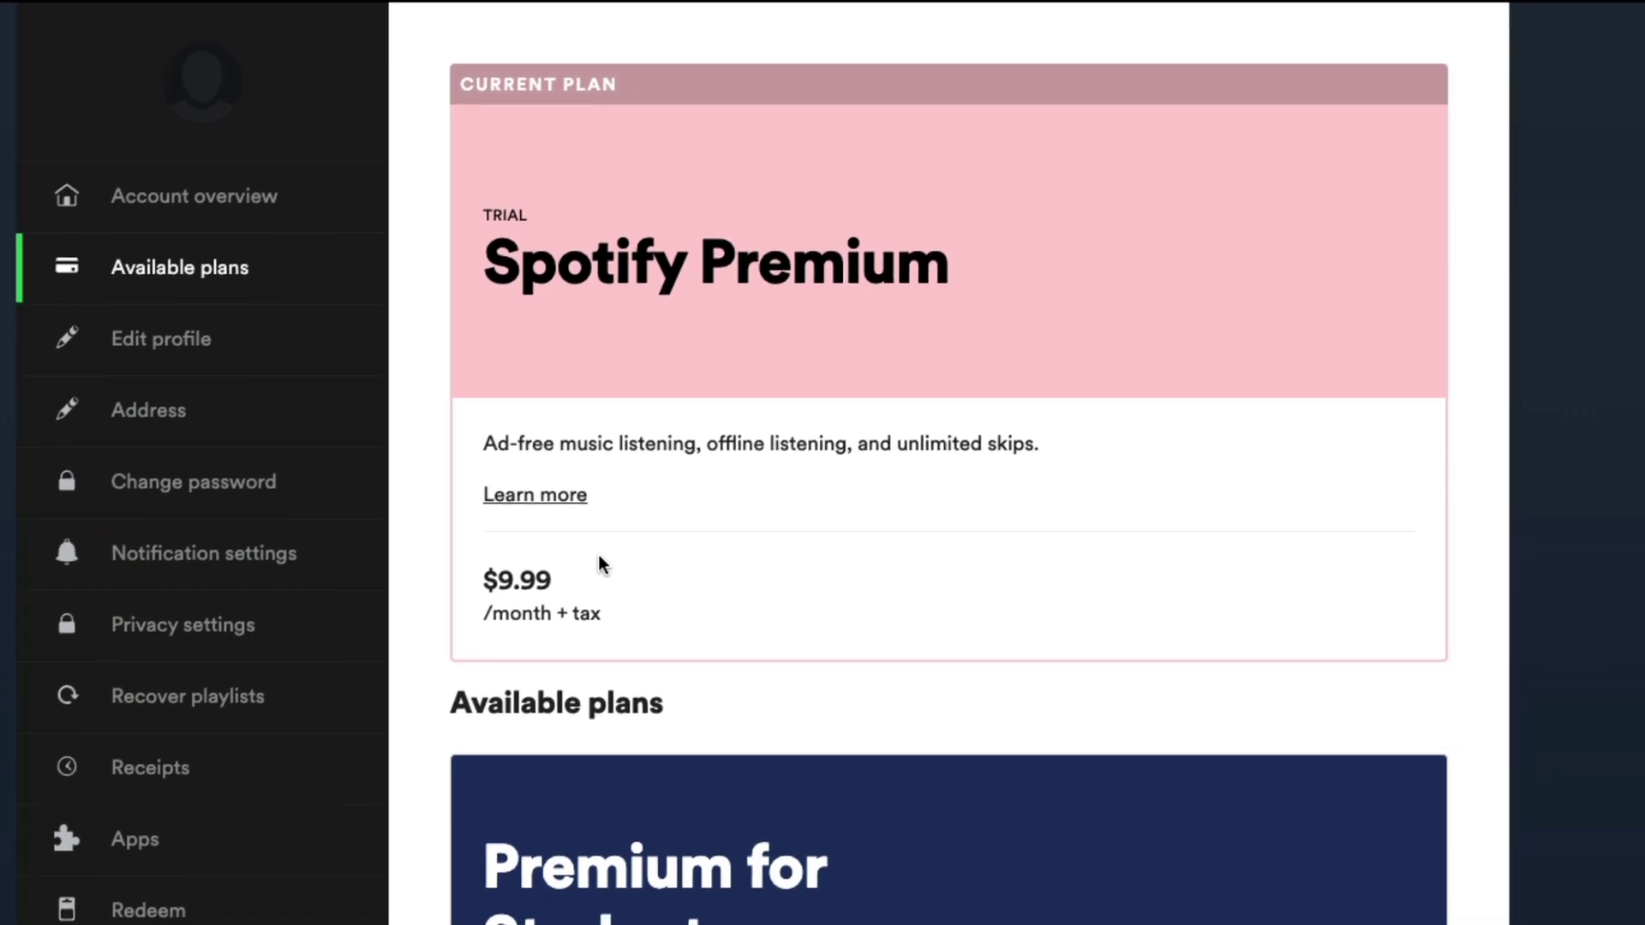
scroll(715, 565, down, 8)
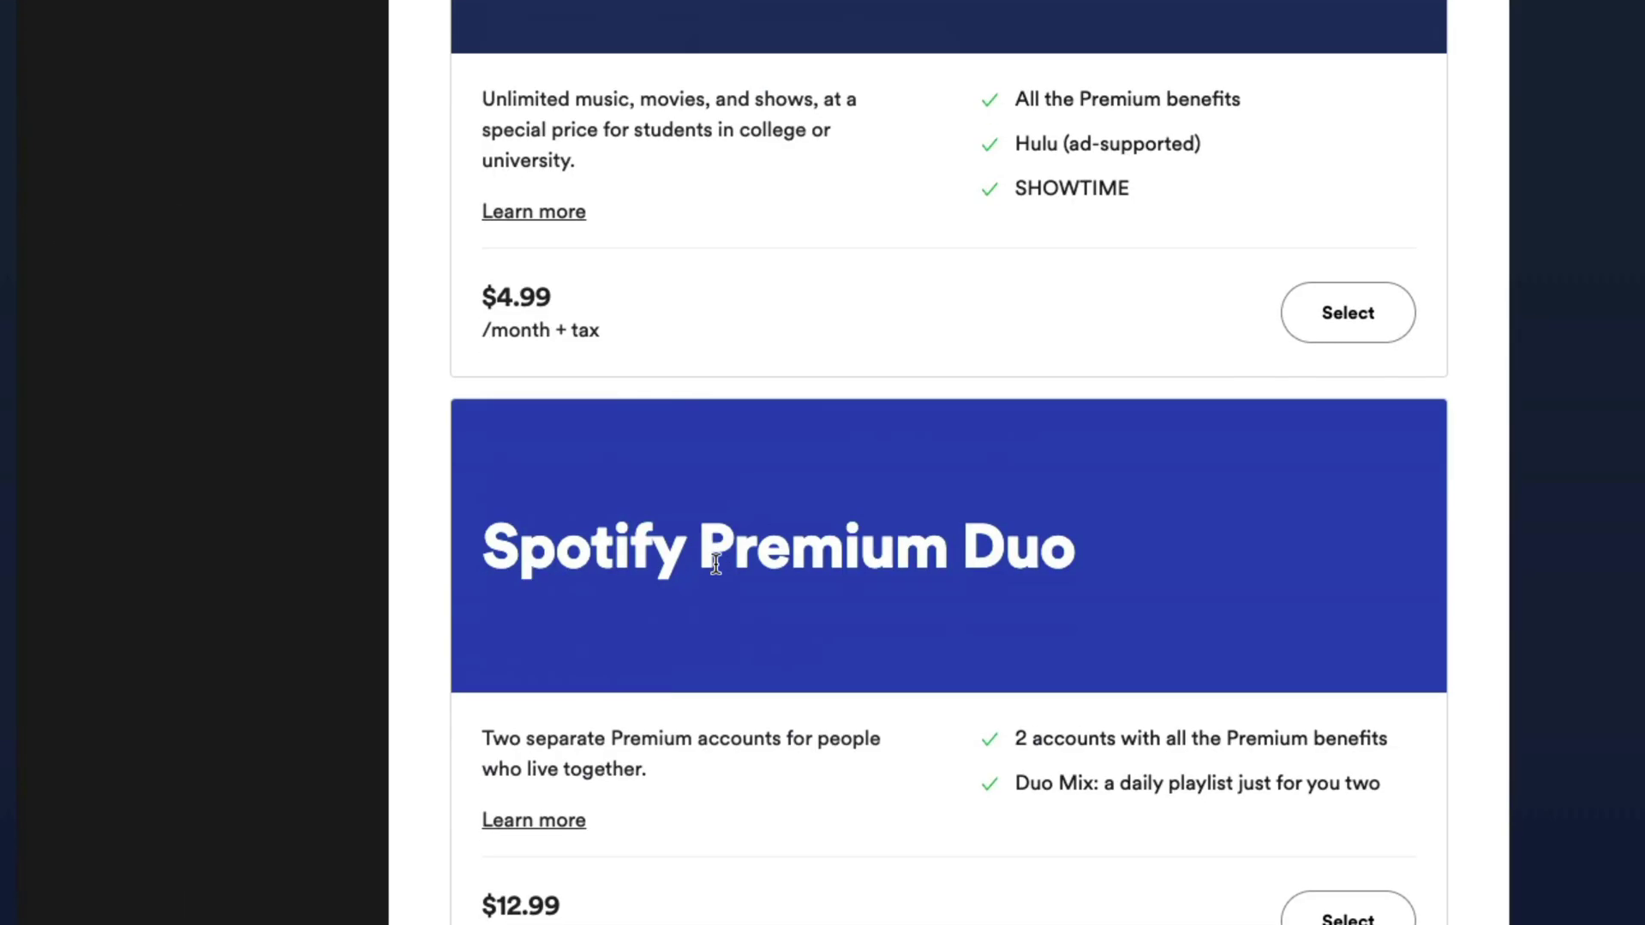
scroll(716, 566, down, 6)
scroll(716, 567, down, 2)
scroll(717, 564, down, 6)
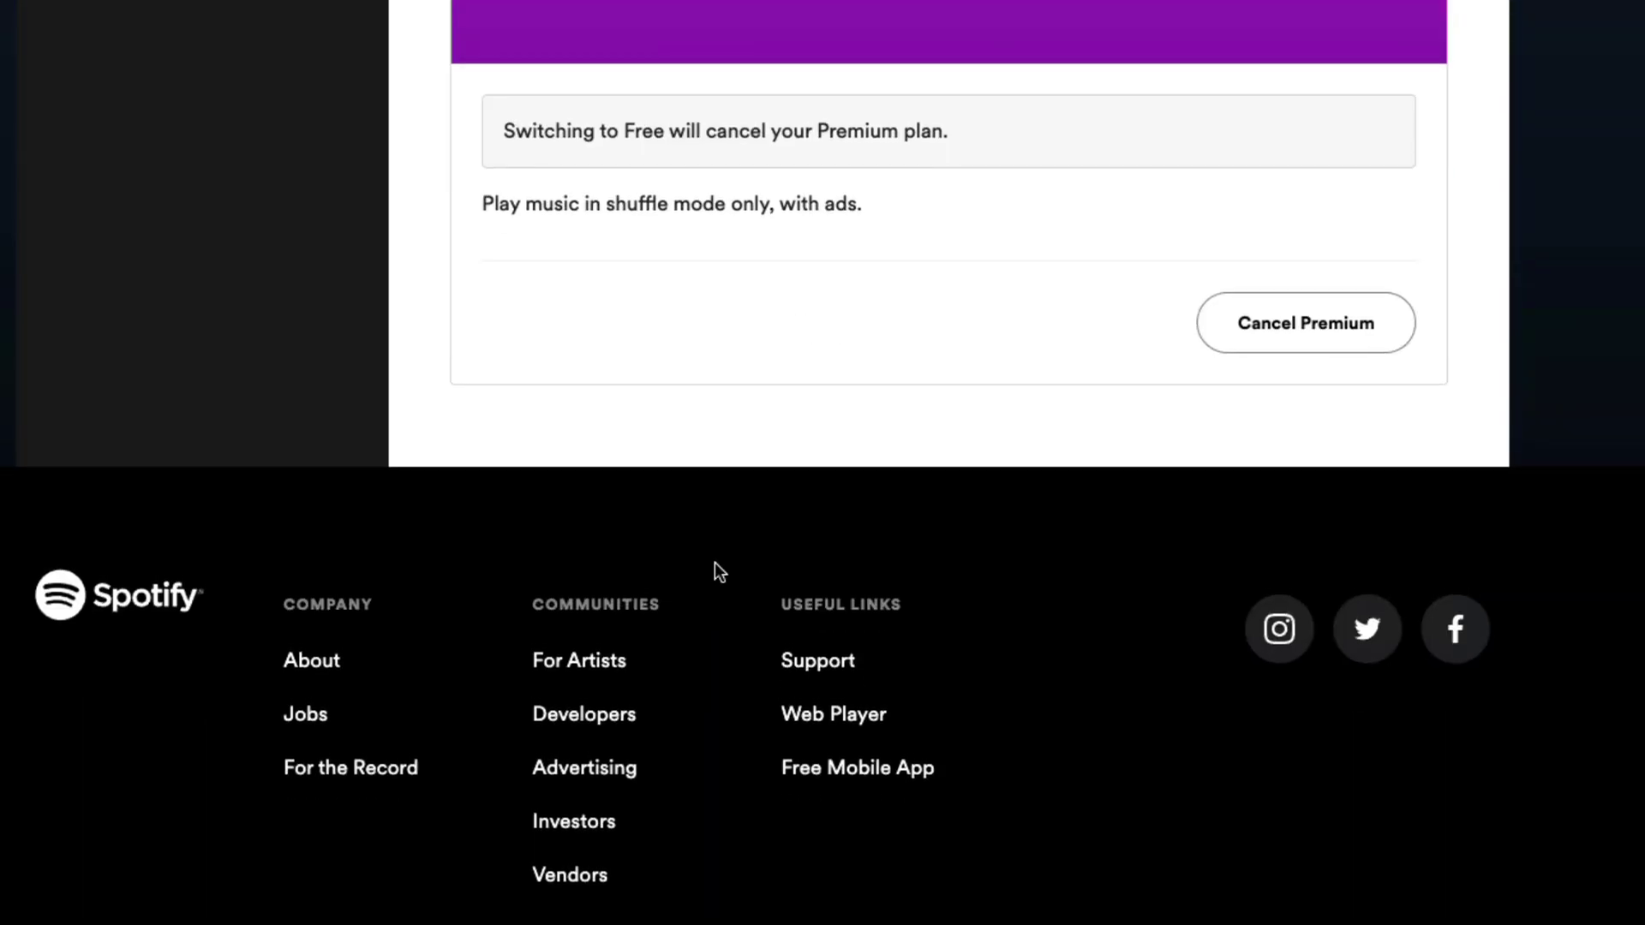
scroll(717, 565, up, 1)
scroll(716, 567, up, 2)
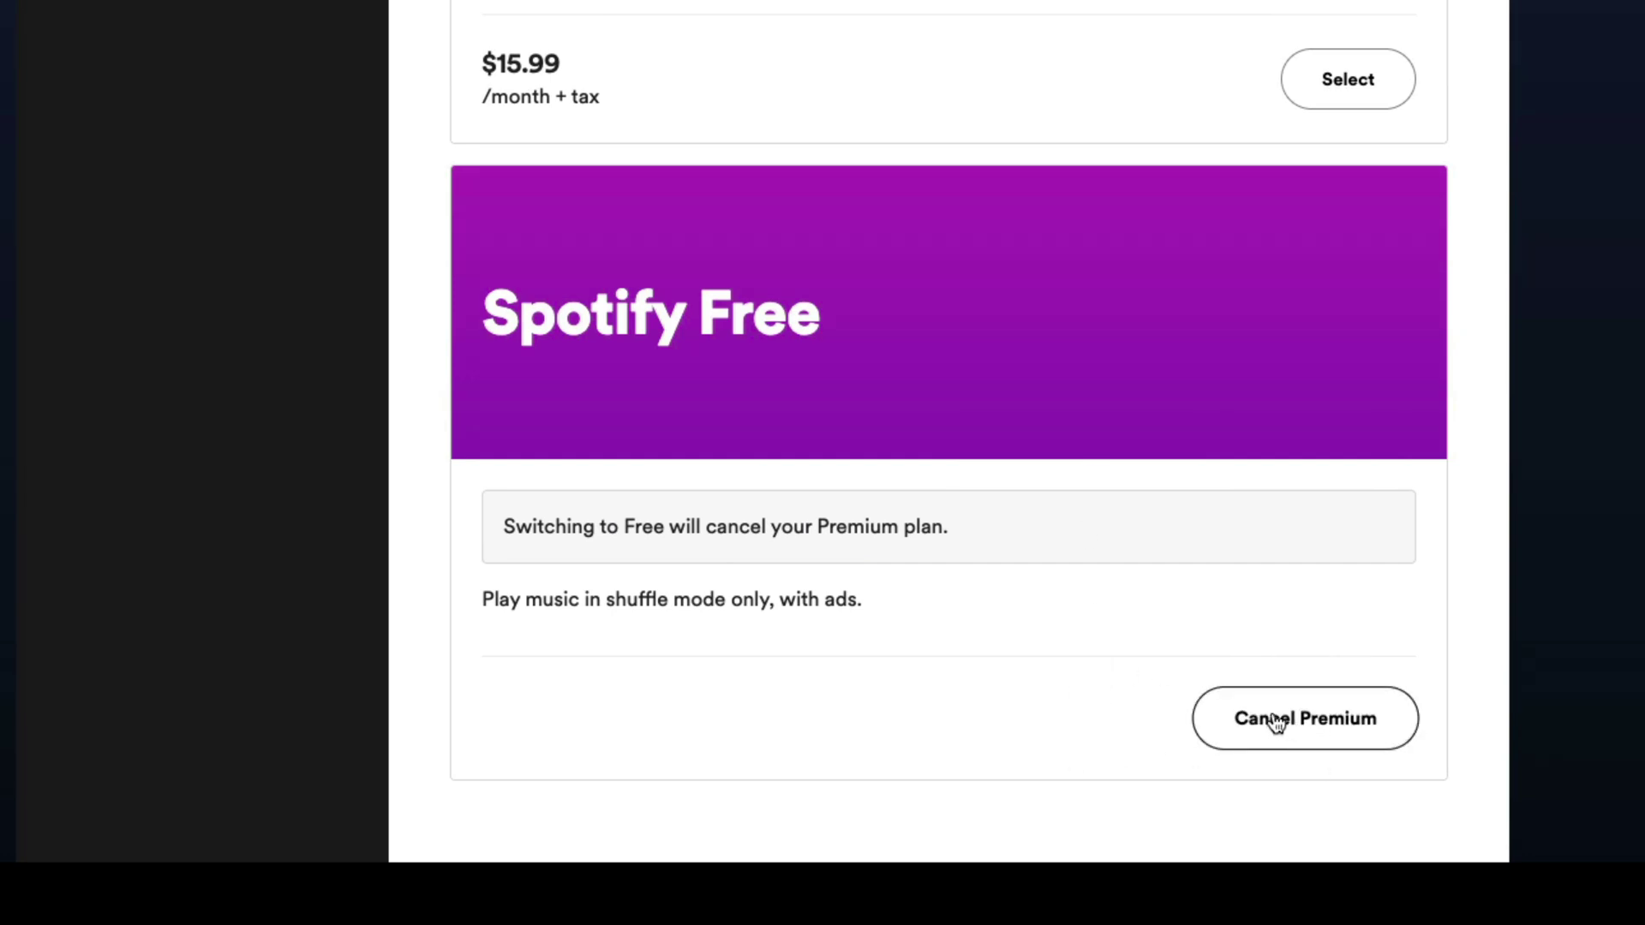
Step: Choose Cancel Premium and continue past 'How you listen will change' to confirmation
click(1307, 726)
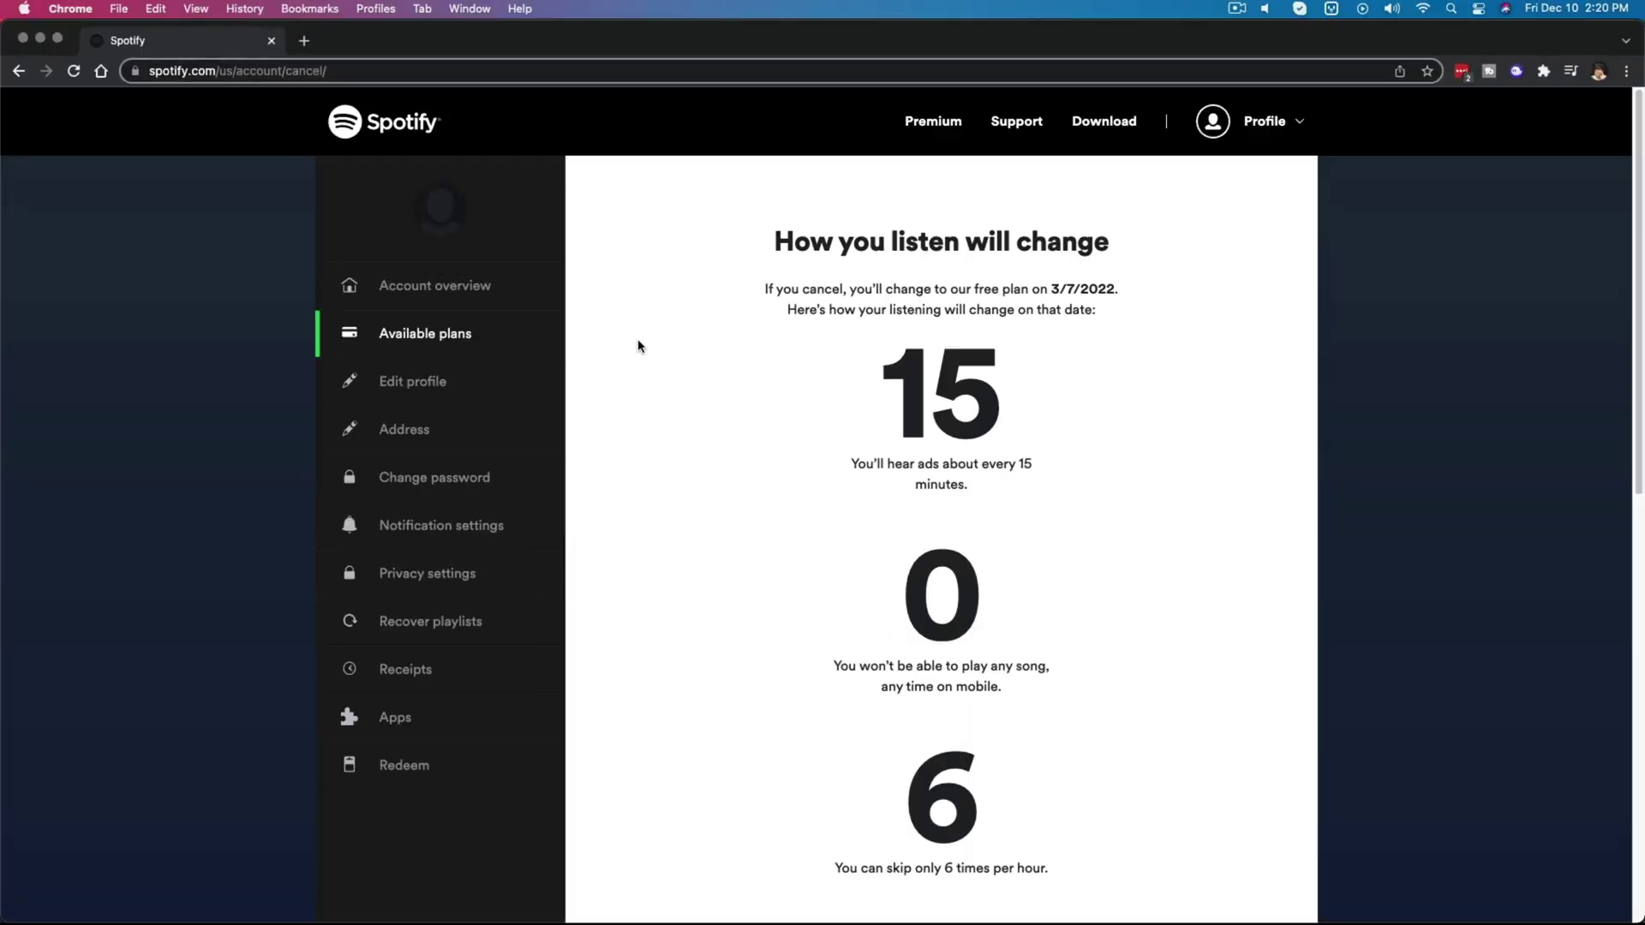
scroll(729, 567, down, 1)
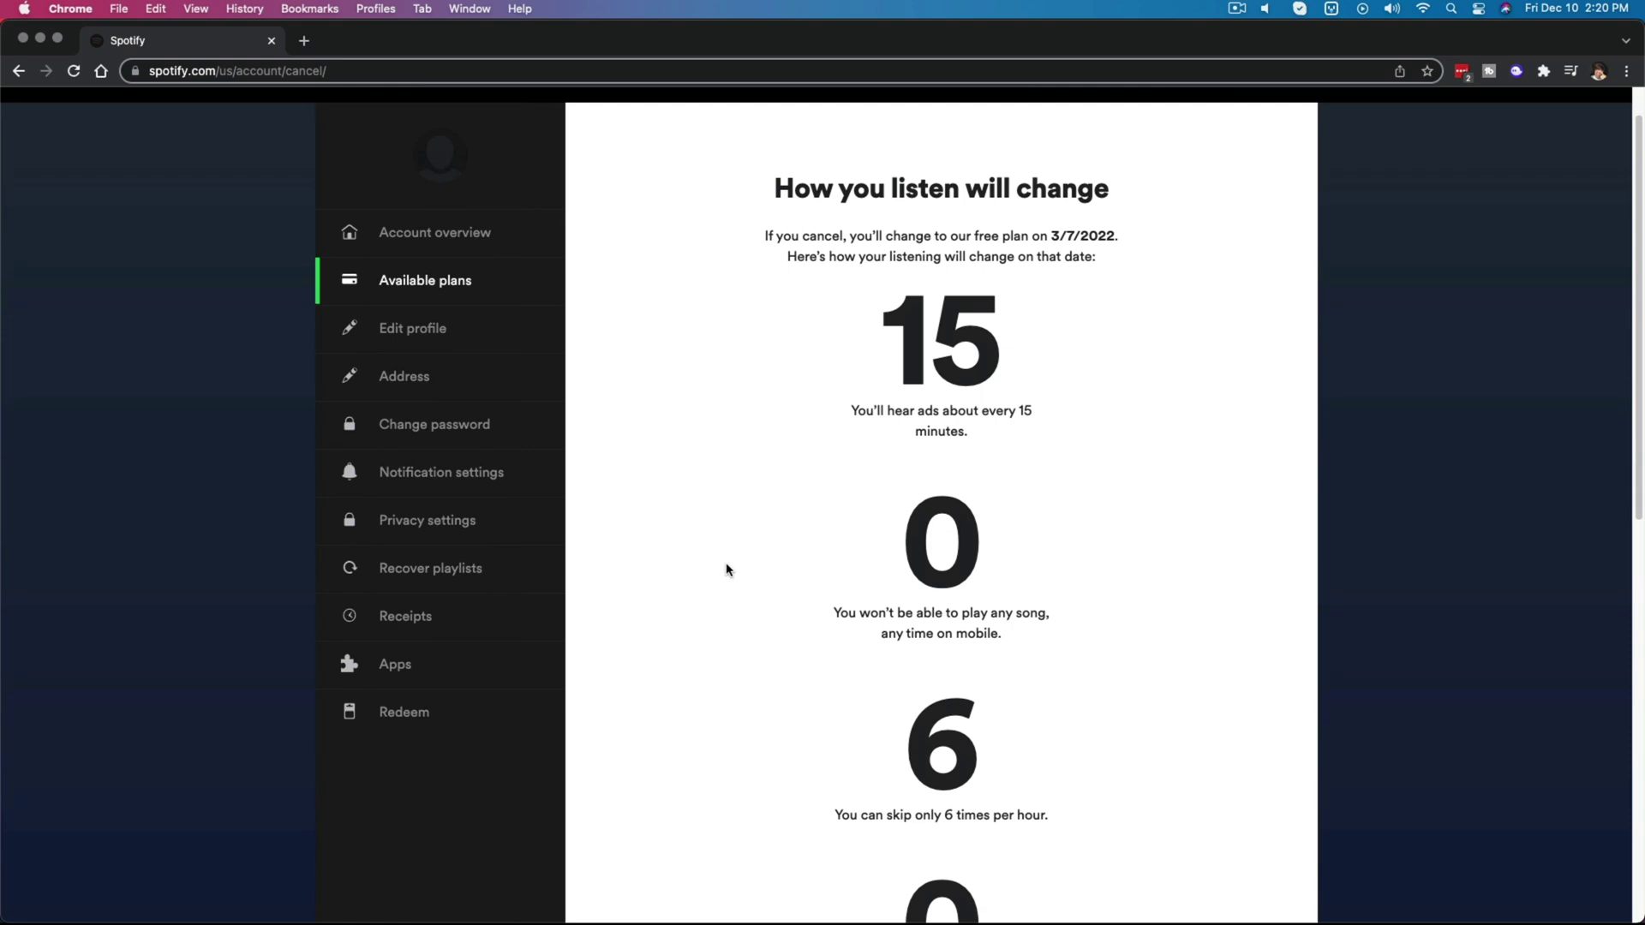
scroll(729, 570, down, 2)
scroll(728, 569, down, 3)
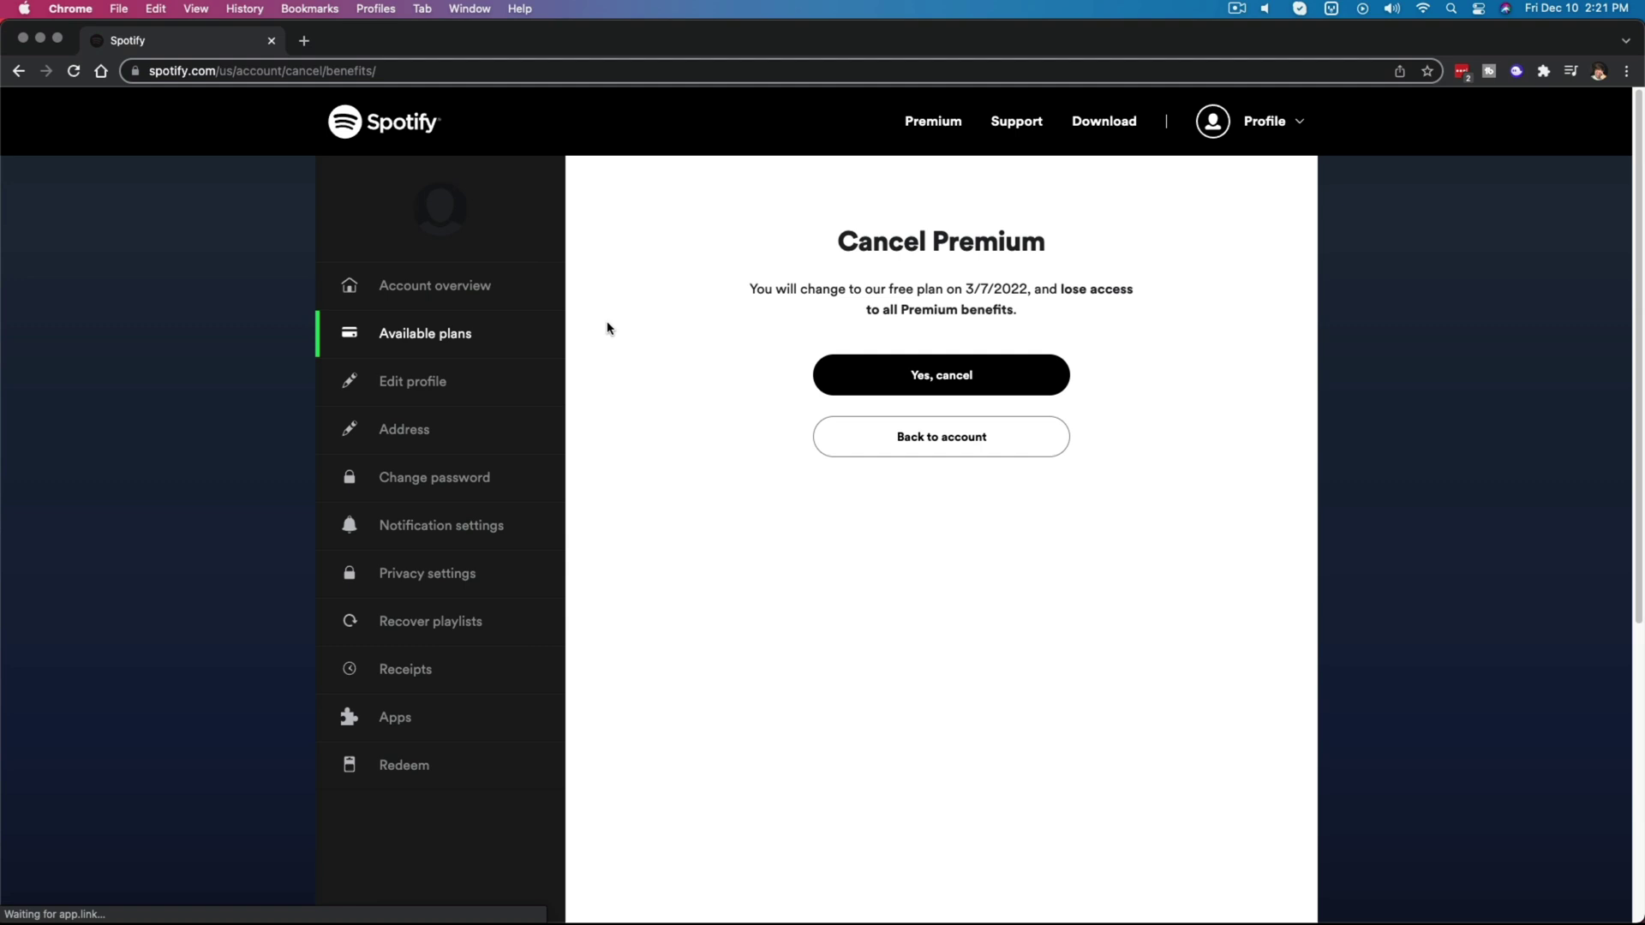
Step: Confirm 'Yes, cancel' and skip the cancellation feedback survey
click(914, 383)
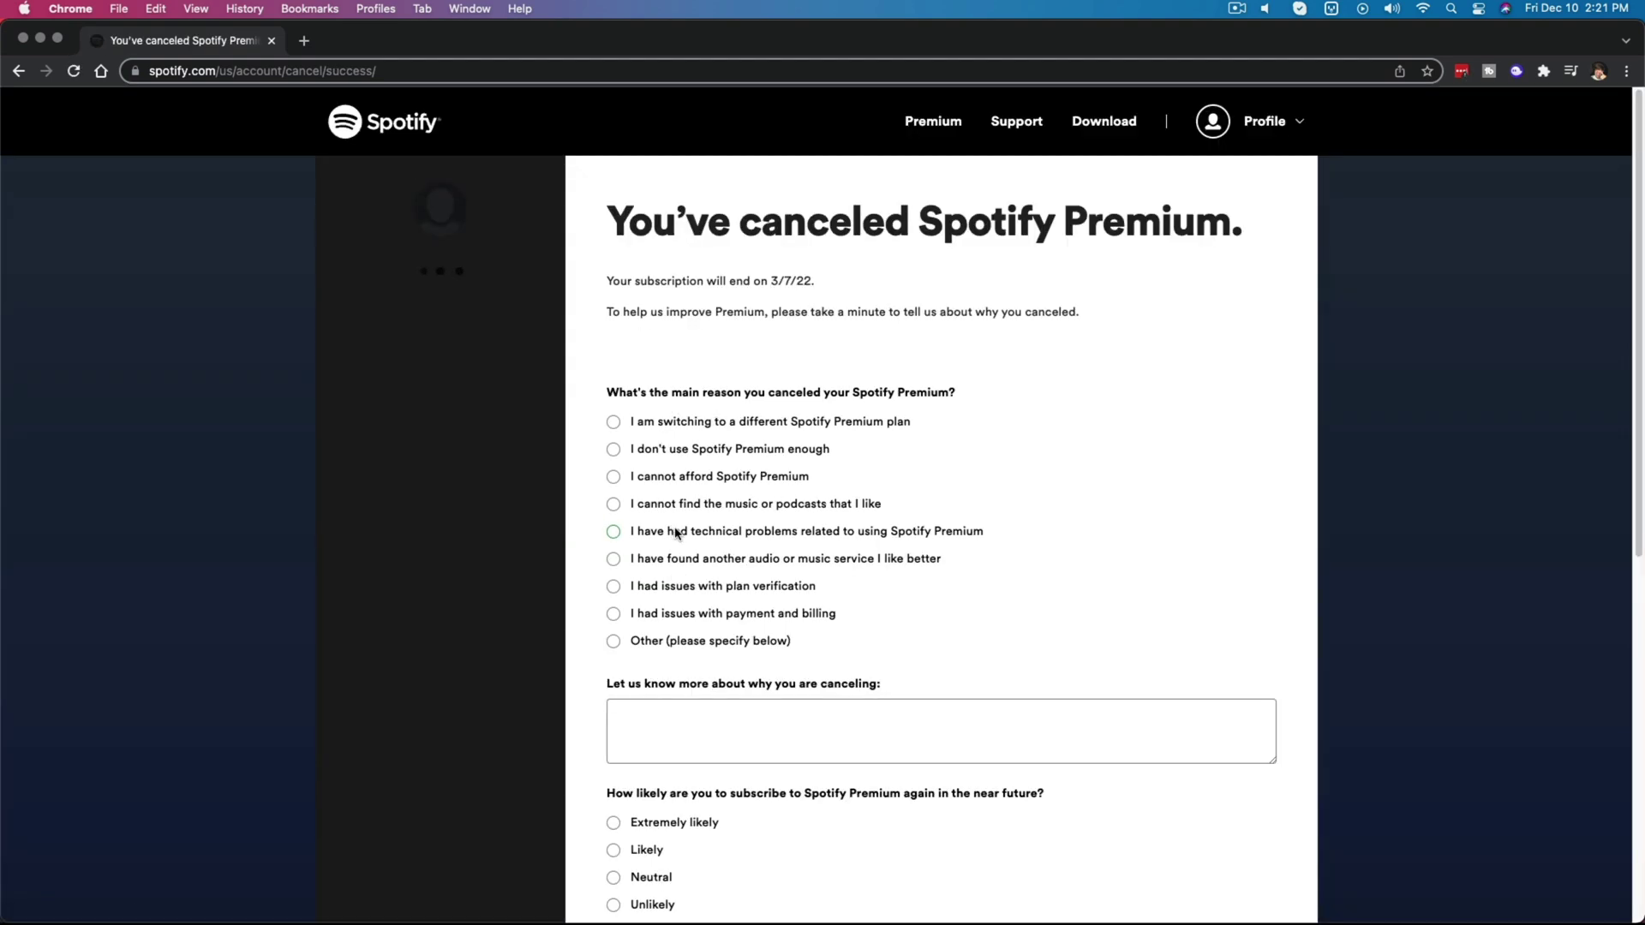
scroll(819, 576, down, 2)
scroll(822, 581, down, 3)
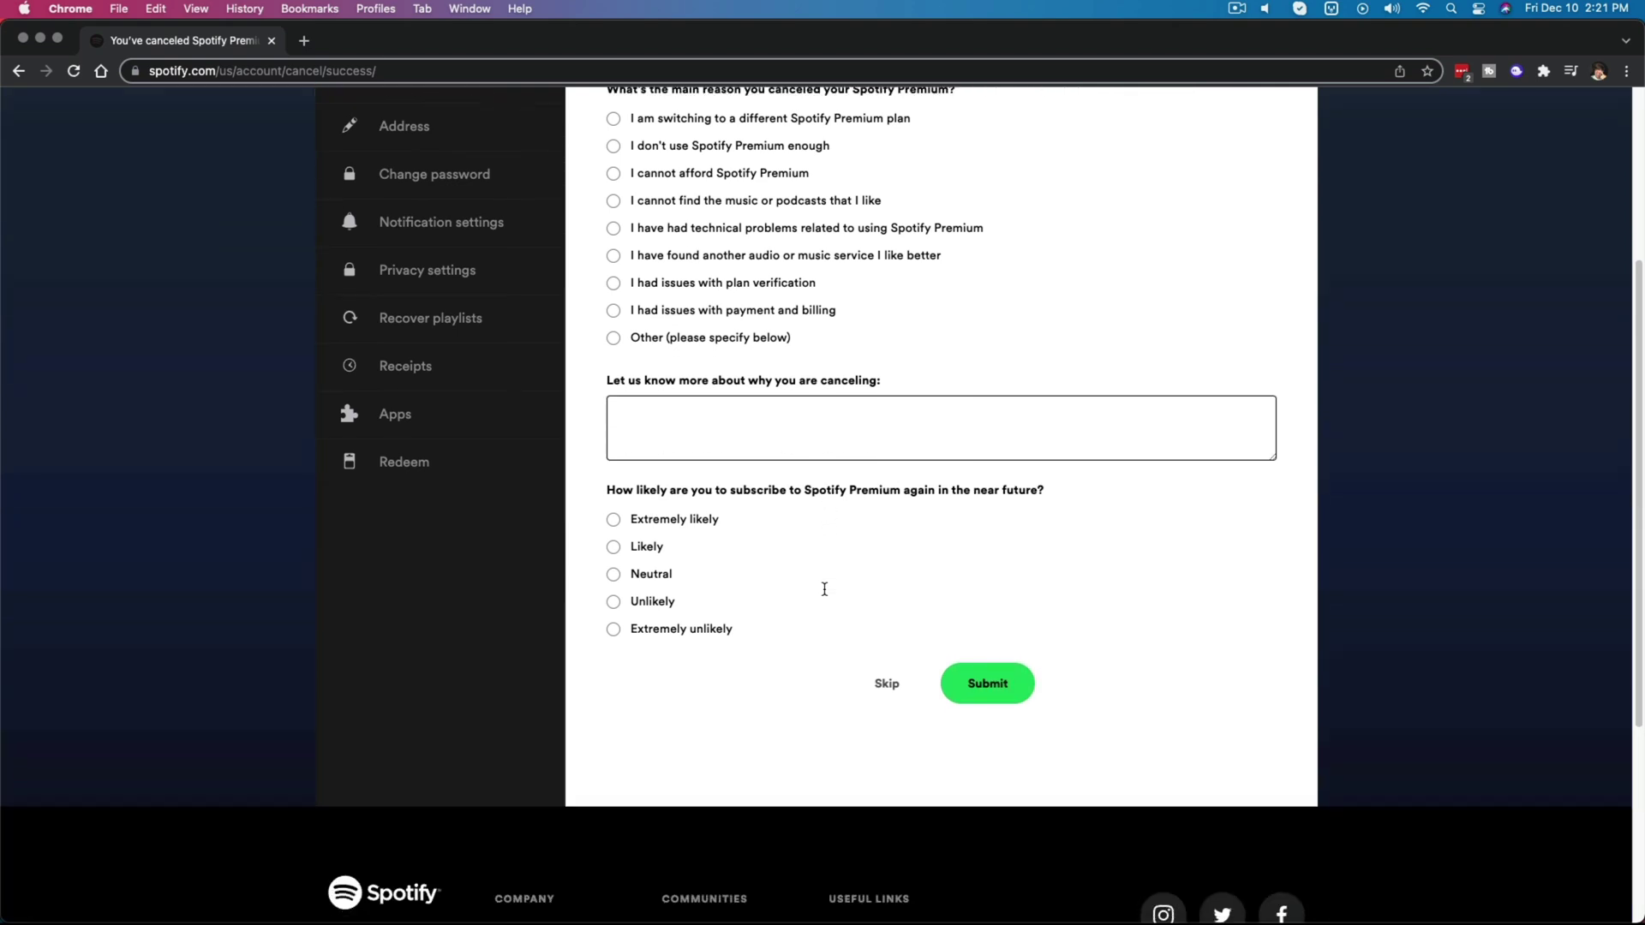
scroll(824, 590, down, 1)
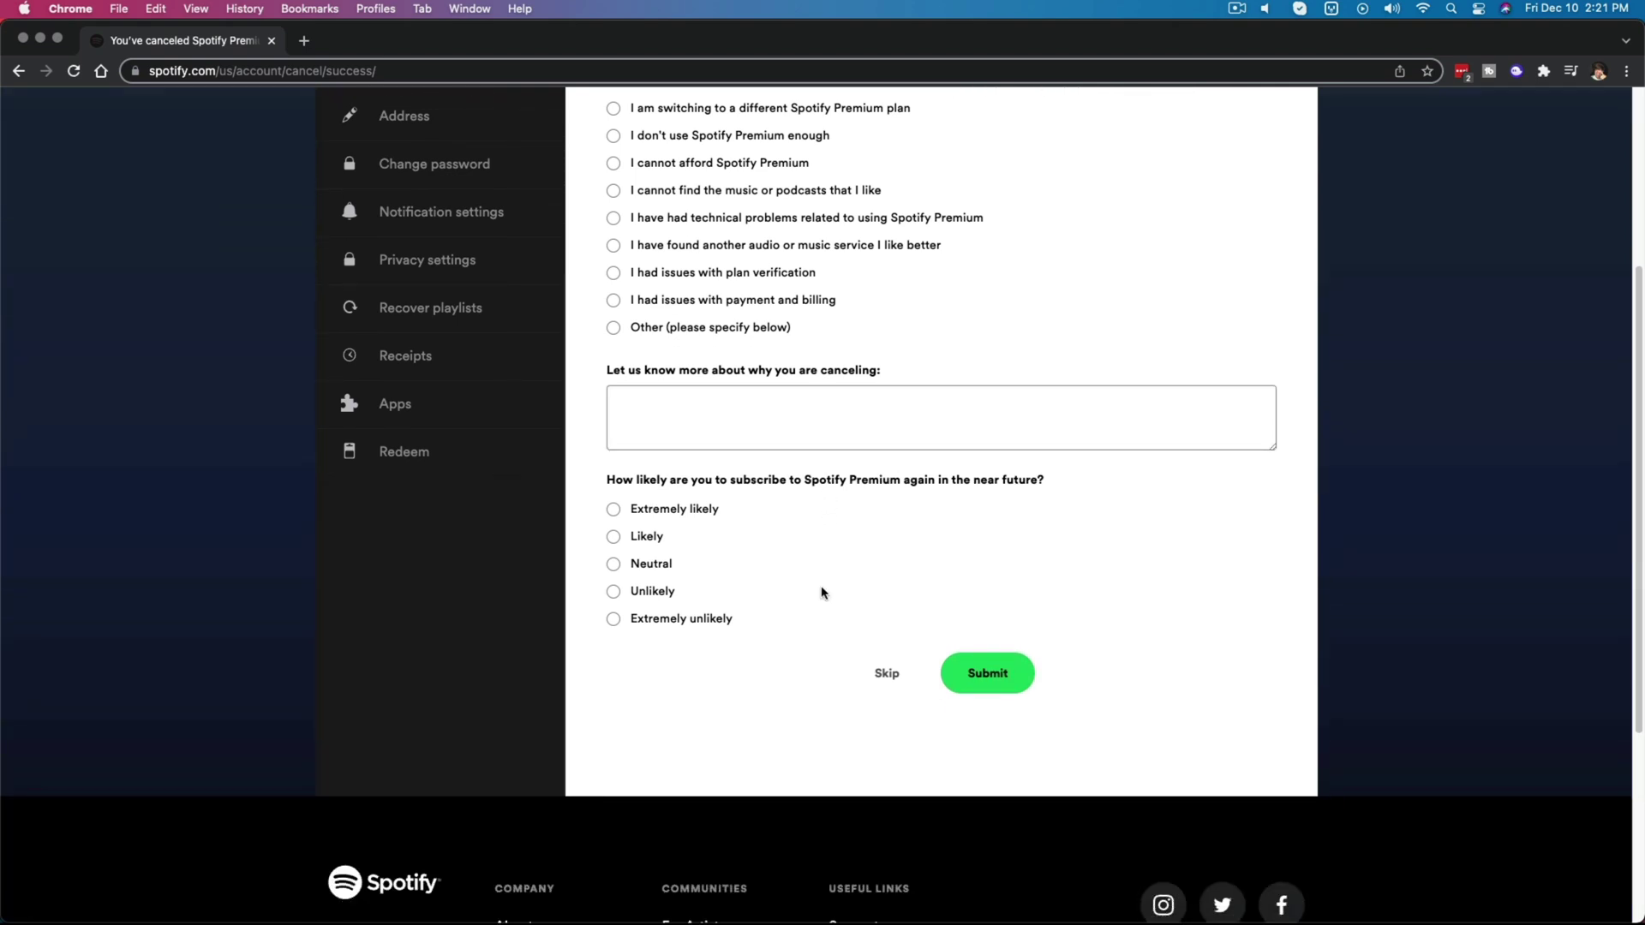
click(885, 675)
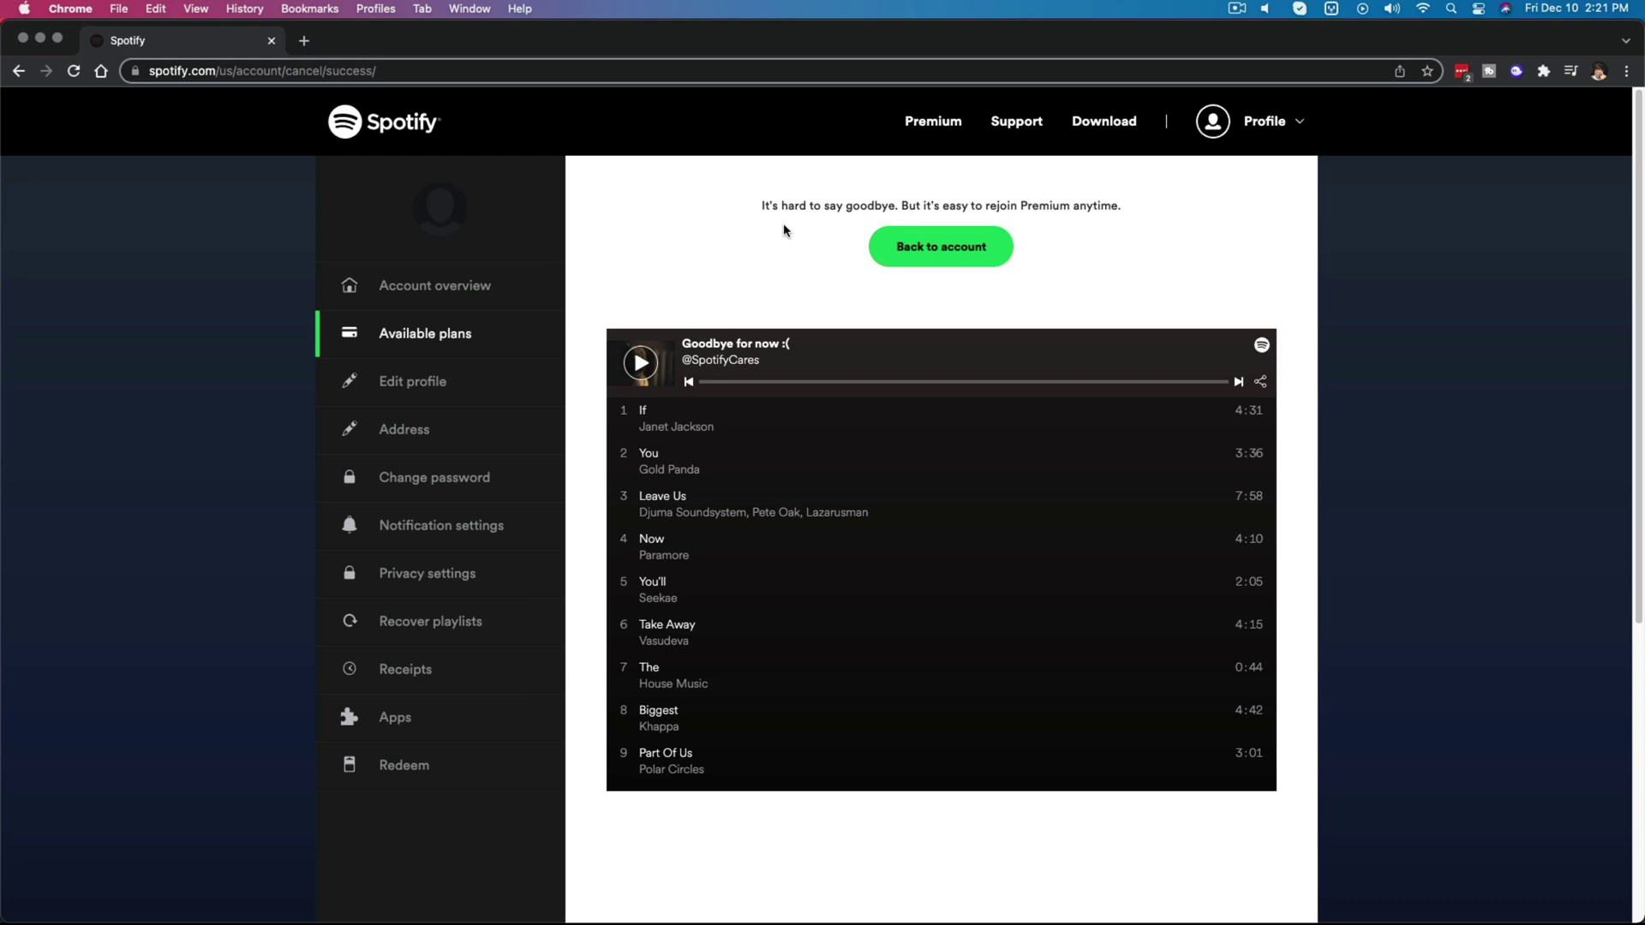
Step: Go back to the account overview showing Premium cancelled, ending 3/8/22
click(932, 263)
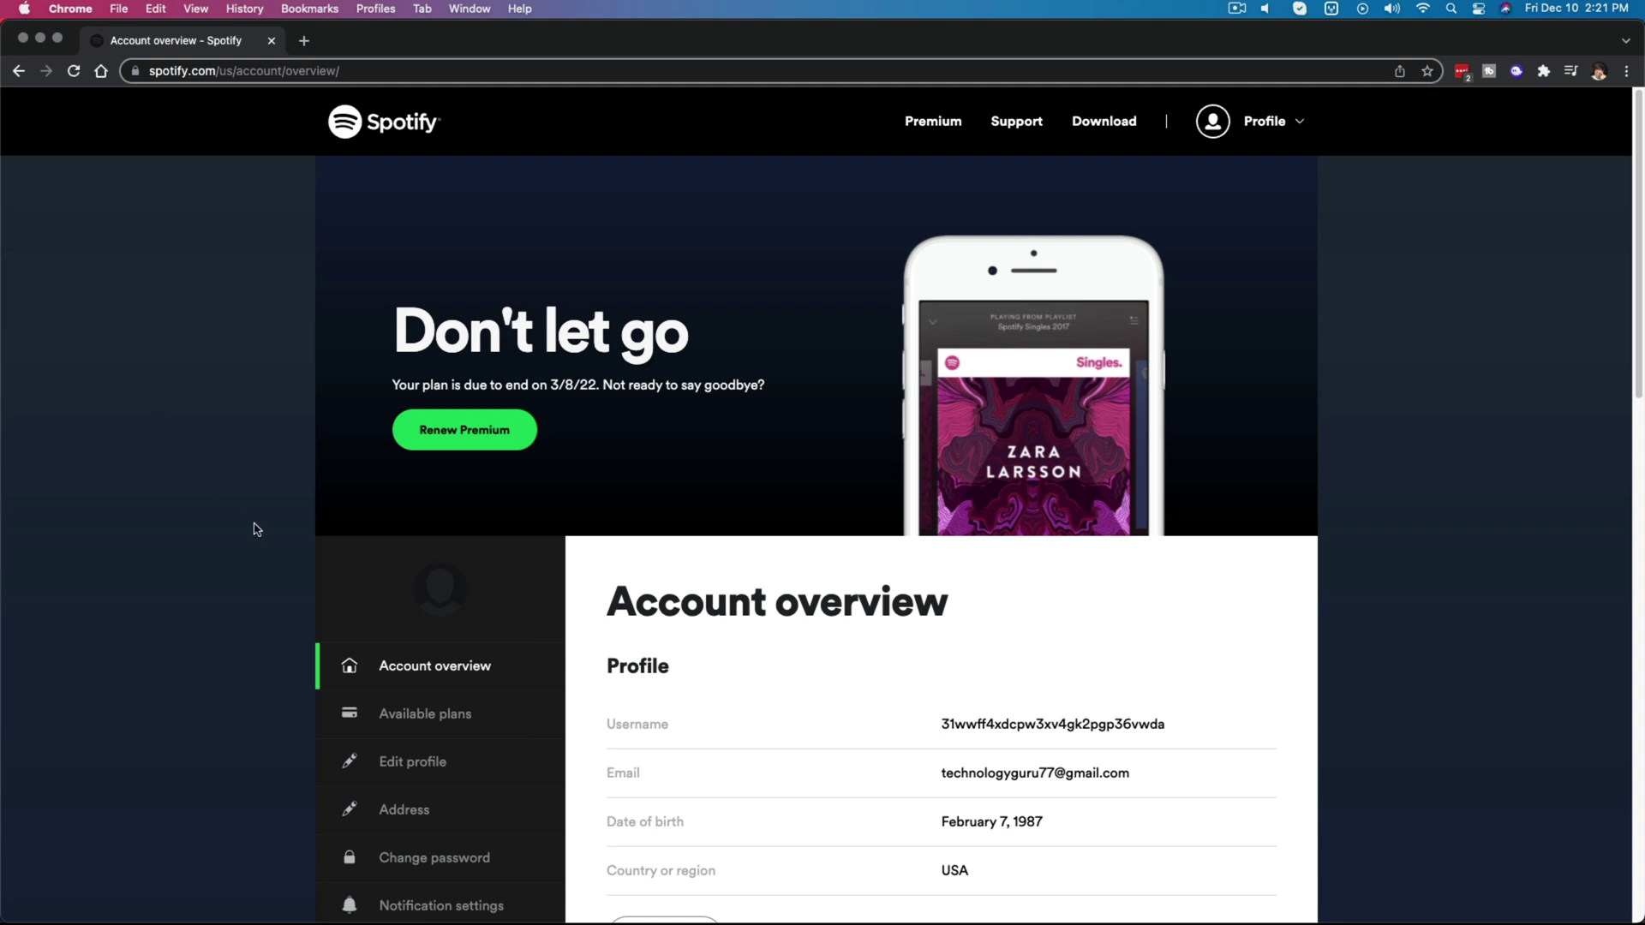
scroll(251, 524, down, 3)
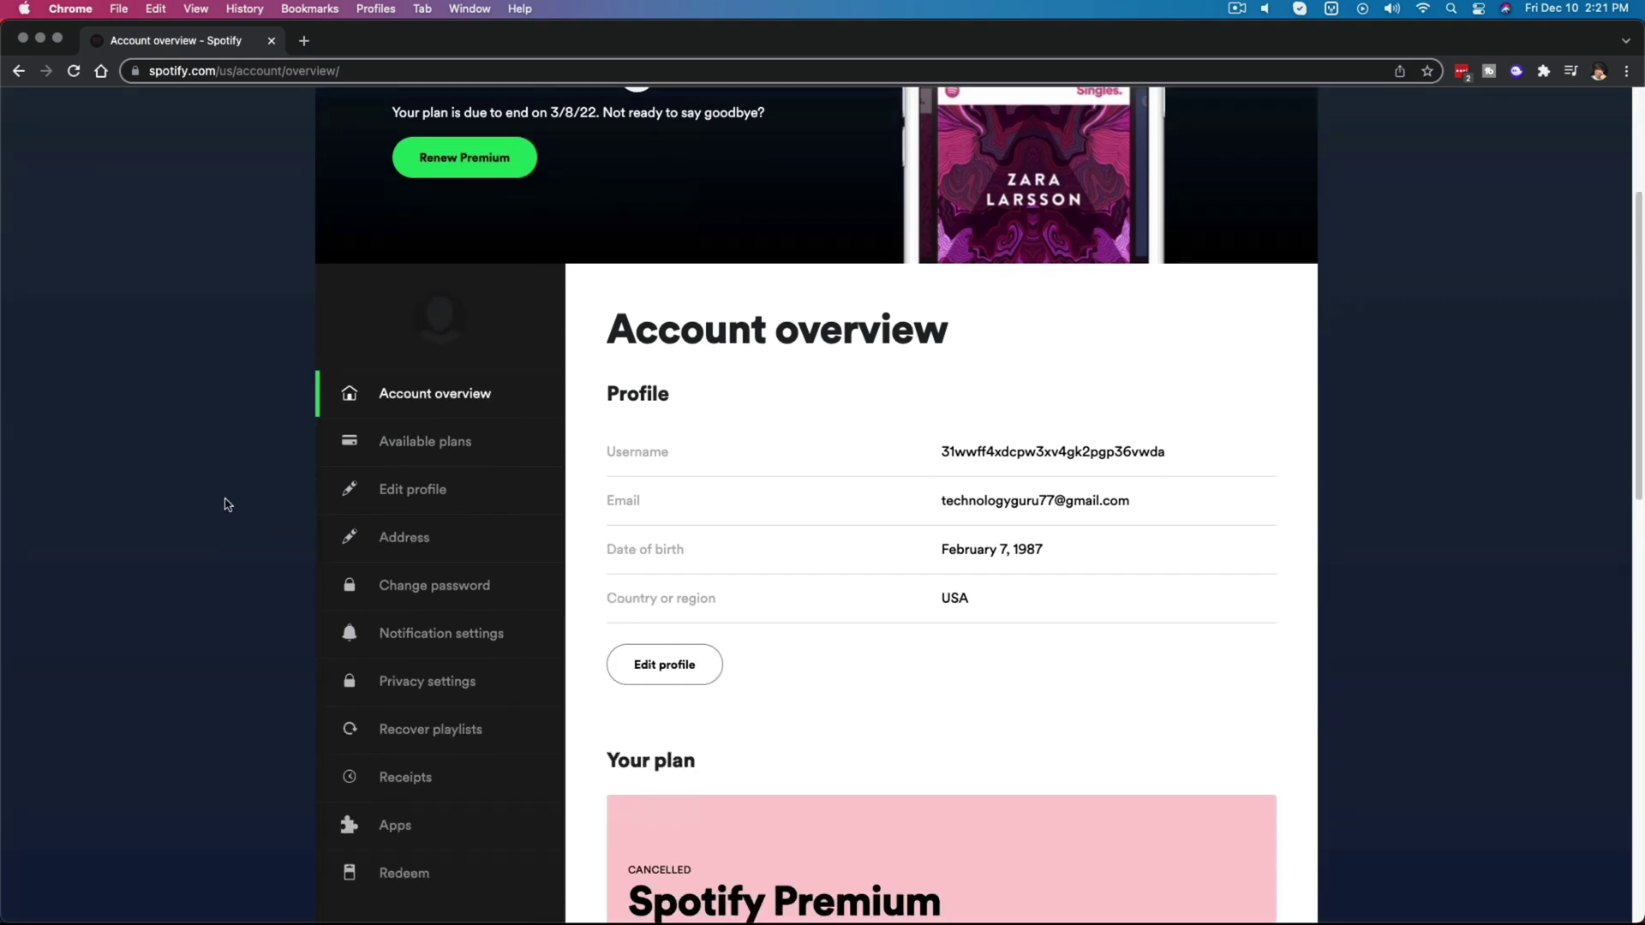